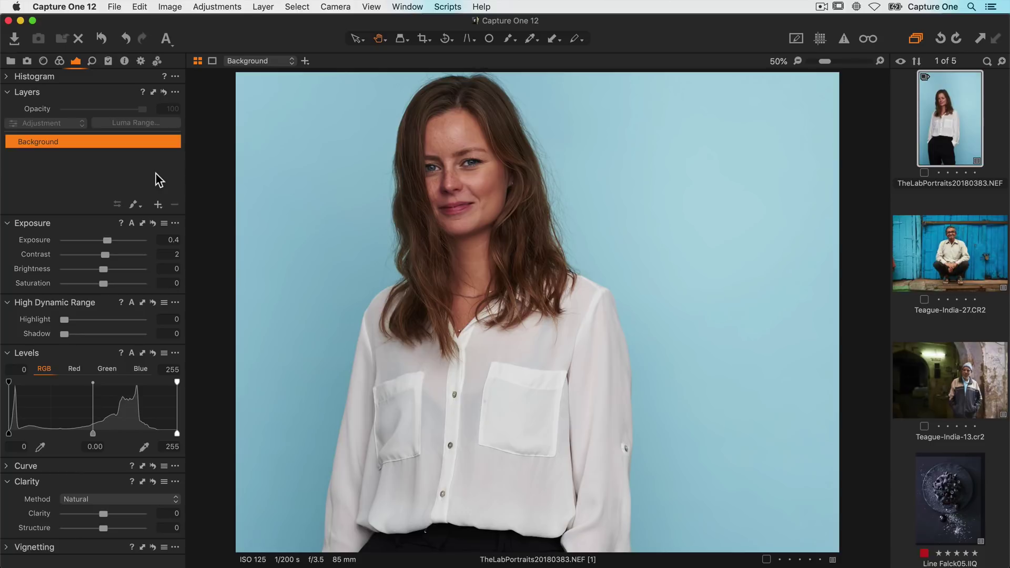
Step: Create a new layer, rename it Lighten, and drag its Exposure up to 0.55
click(158, 204)
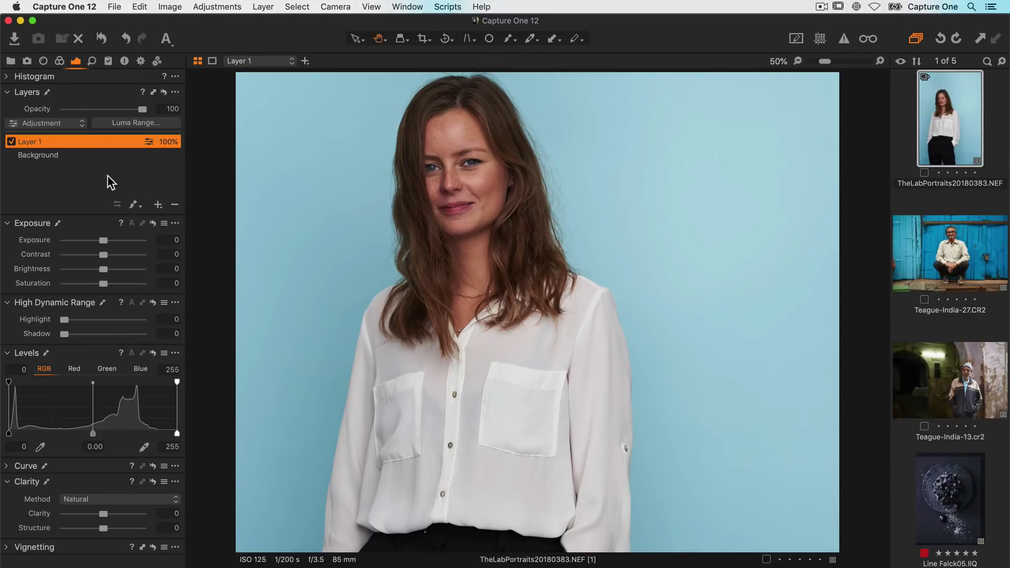
double_click(65, 142)
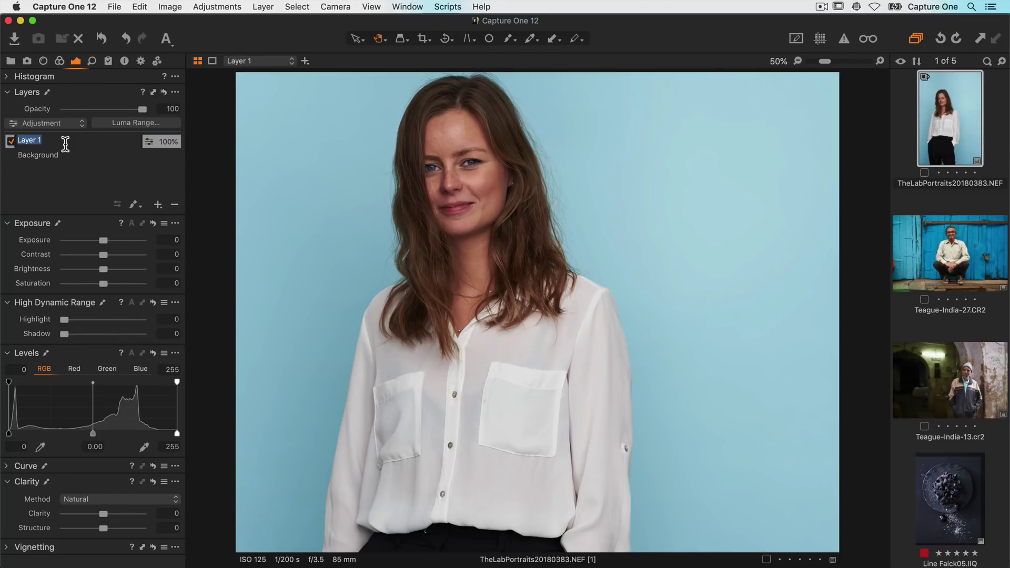
text(Lighten)
key(Return)
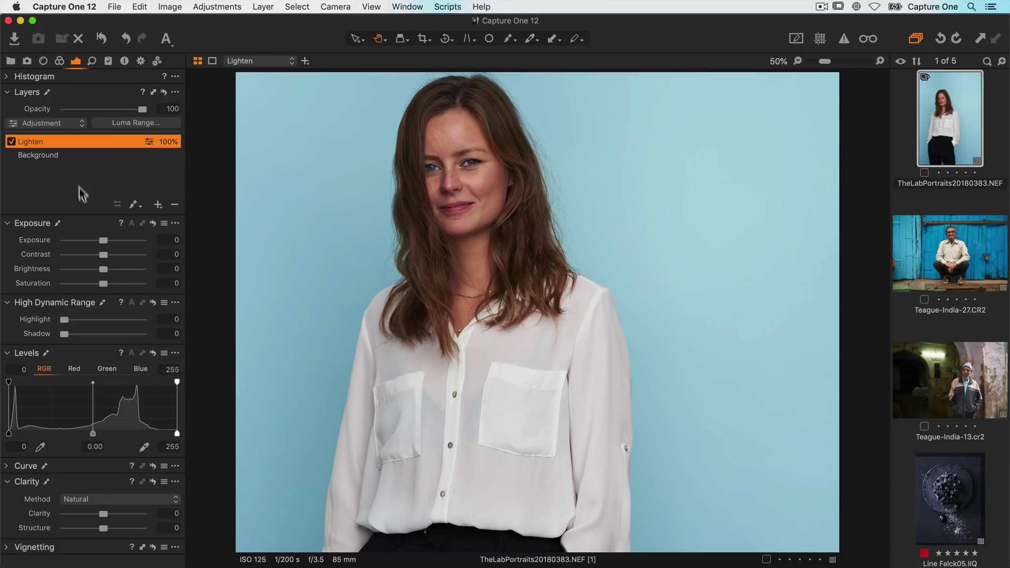
drag(102, 240, 107, 240)
Step: Use Draw Mask with brush flow 96 and size 328, then compare Lighten on and off
click(135, 204)
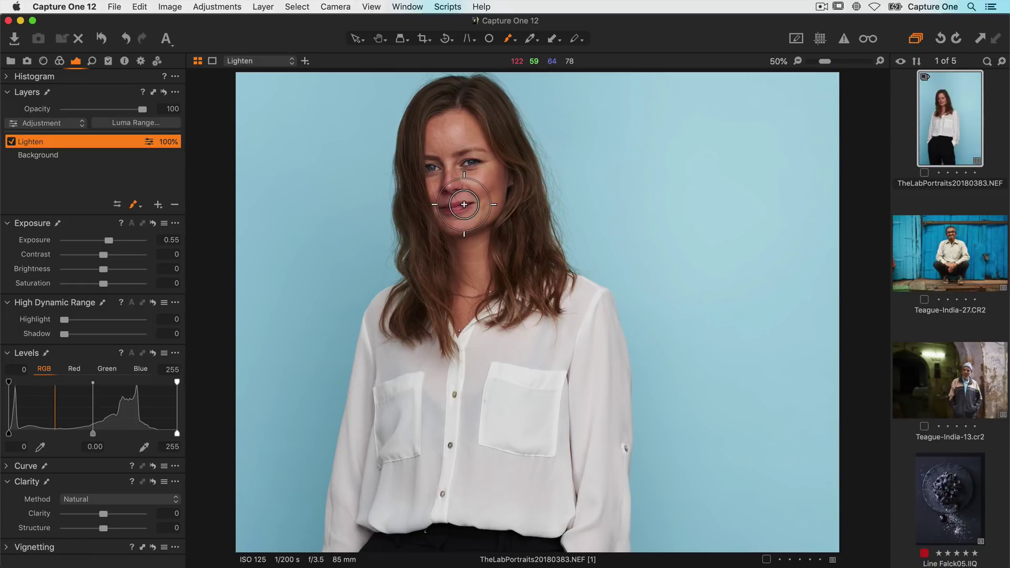
right_click(464, 204)
drag(521, 251, 444, 251)
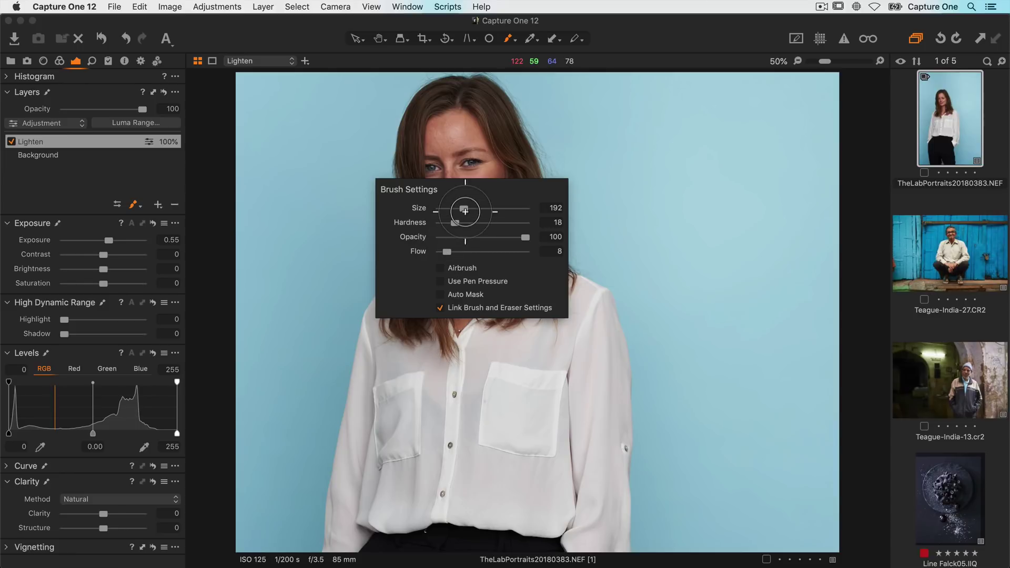
drag(463, 208, 470, 208)
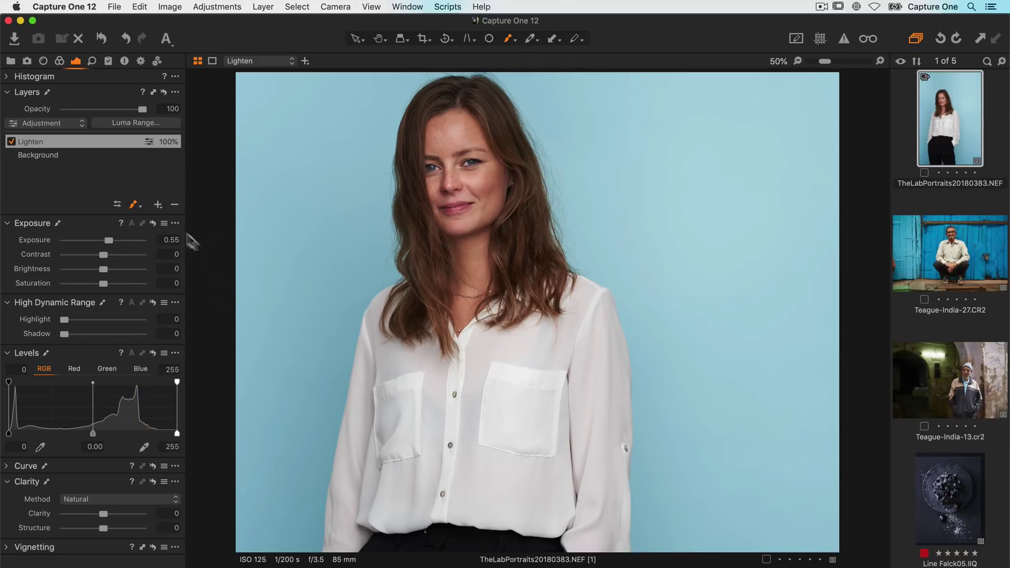
click(11, 142)
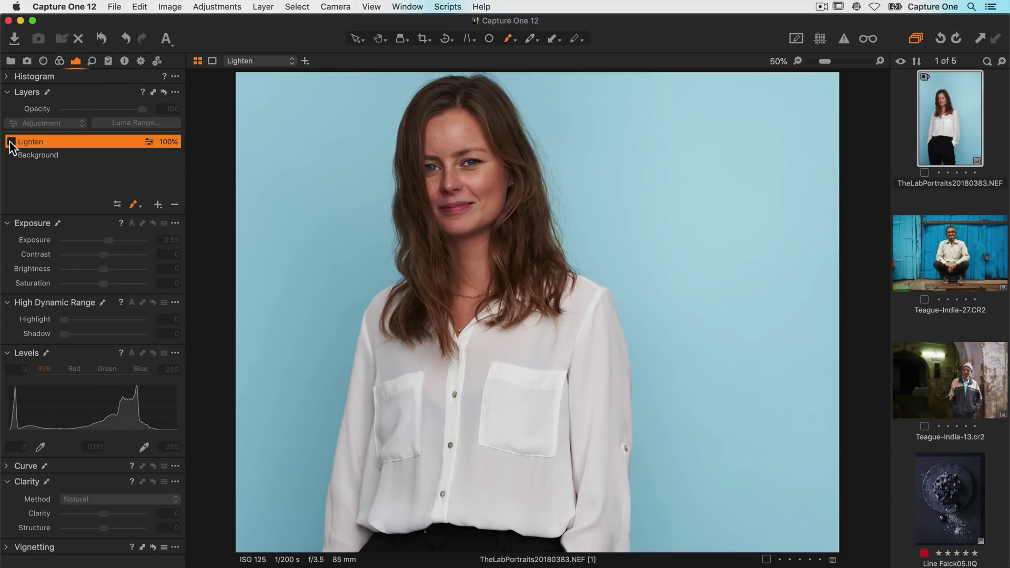
click(10, 141)
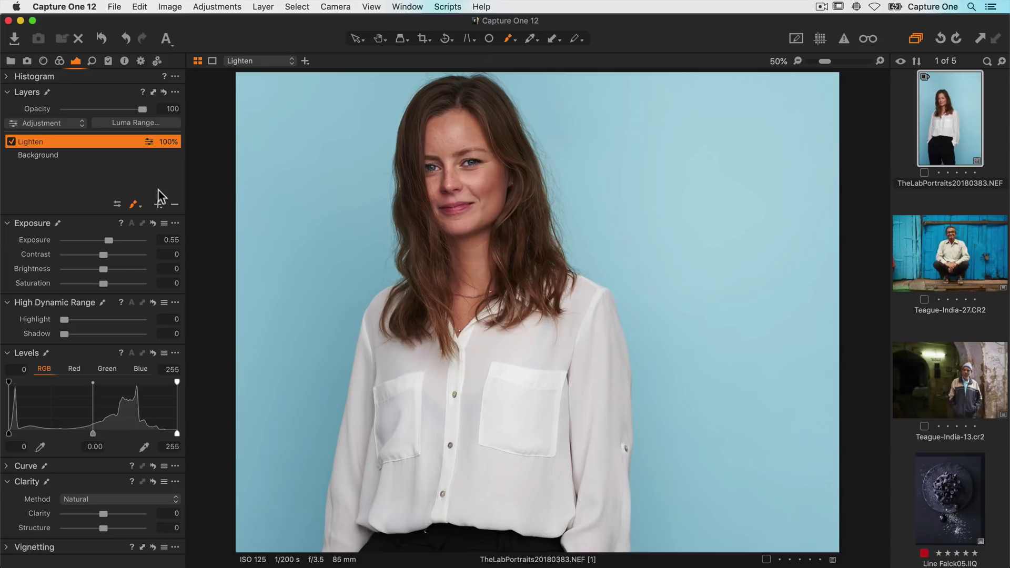
Step: Add a layer named Darken at Exposure -0.64 and set its mask brush size to 156
click(158, 205)
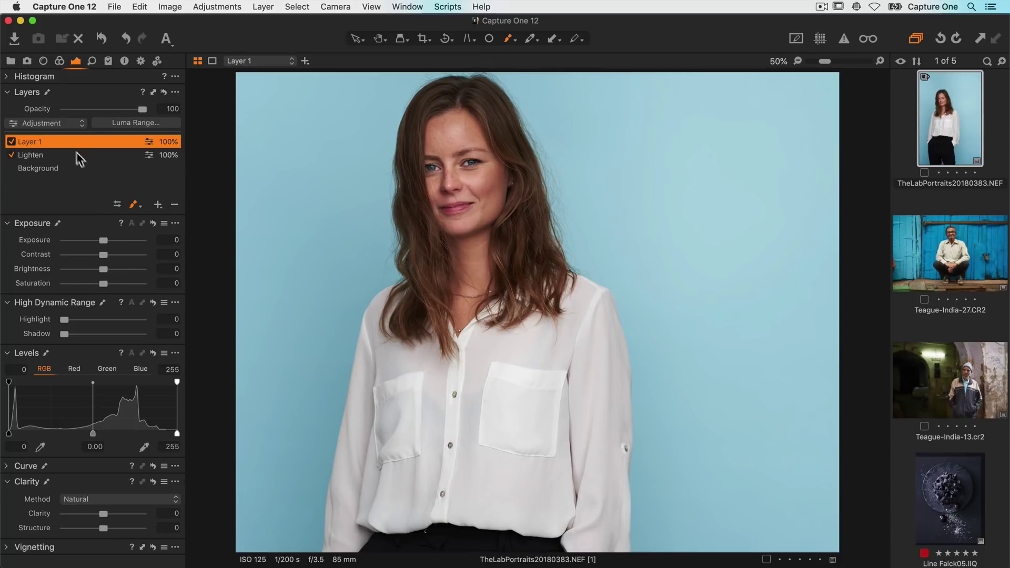
text(Darken)
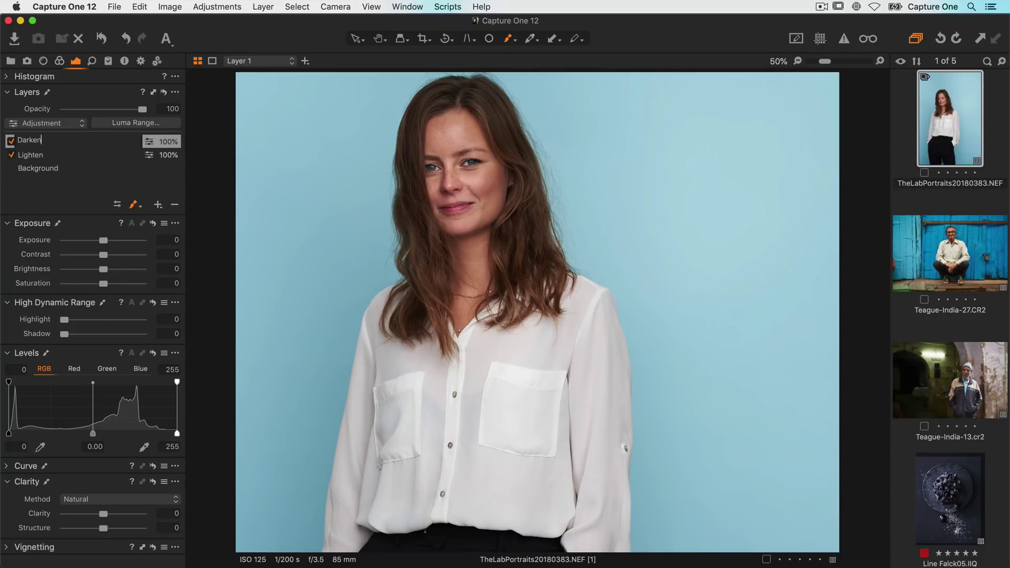
key(Return)
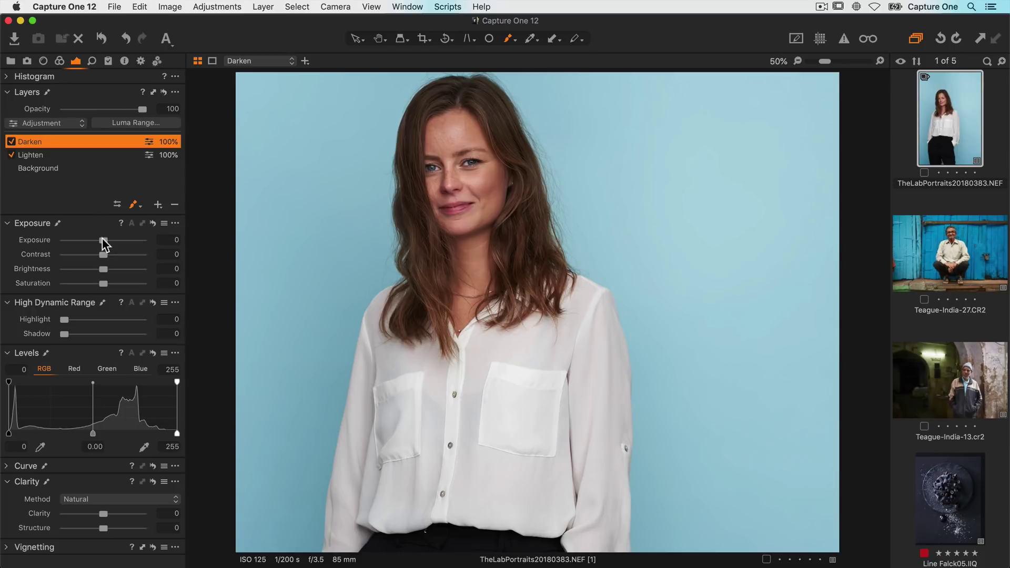
mouse_move(103, 240)
mouse_down()
mouse_move(102, 260)
mouse_move(96, 240)
mouse_up()
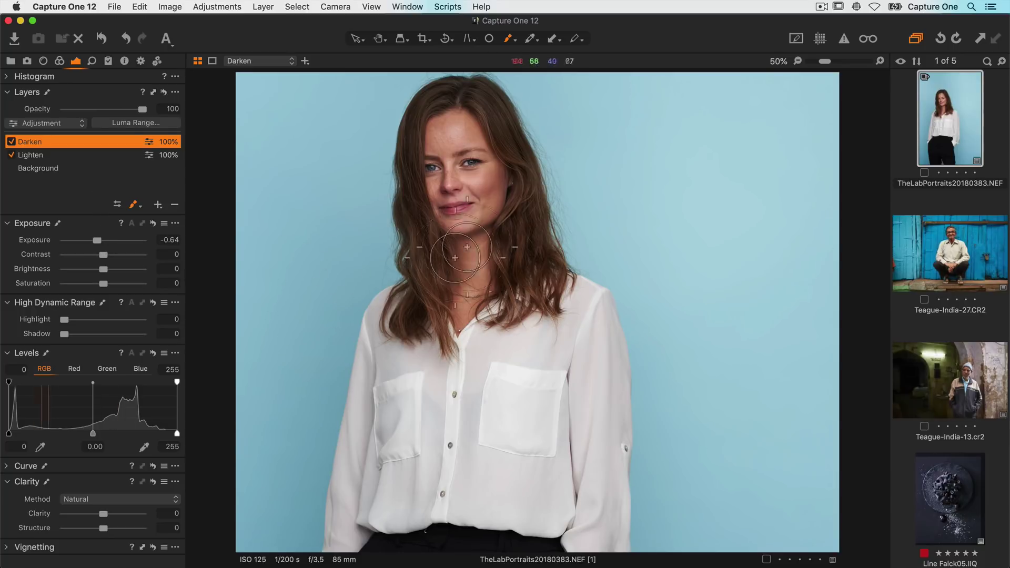
right_click(511, 170)
drag(510, 172, 503, 174)
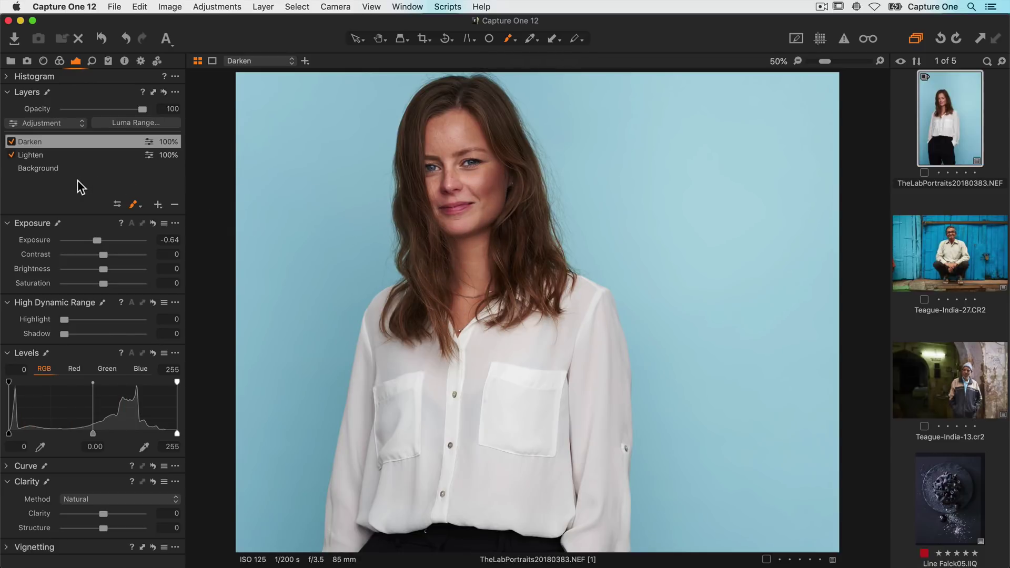
Step: Compare Darken on and off, set its opacity to 73, and toggle all layer adjustments
click(11, 142)
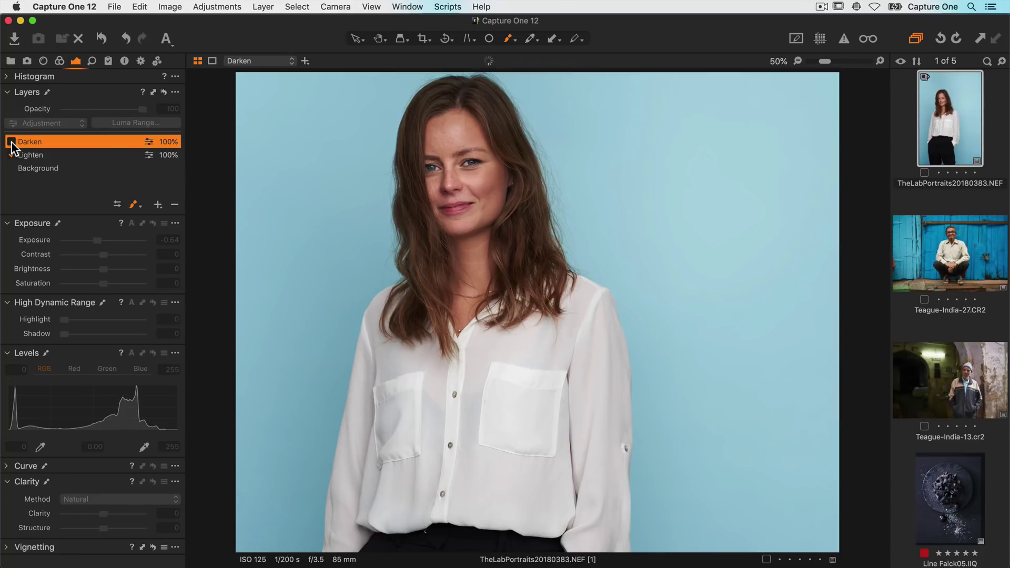
click(11, 141)
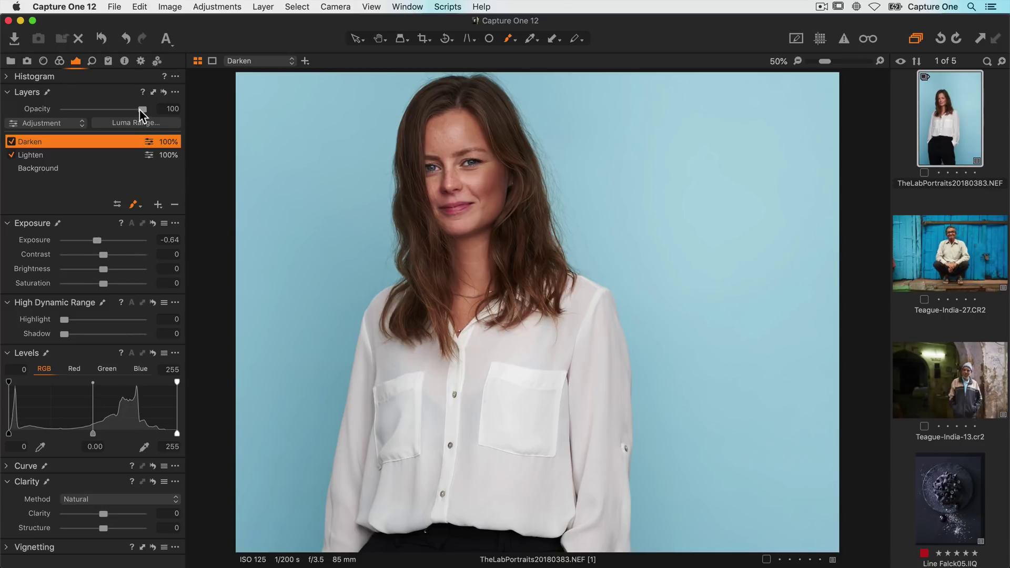
drag(138, 108, 118, 109)
click(163, 92)
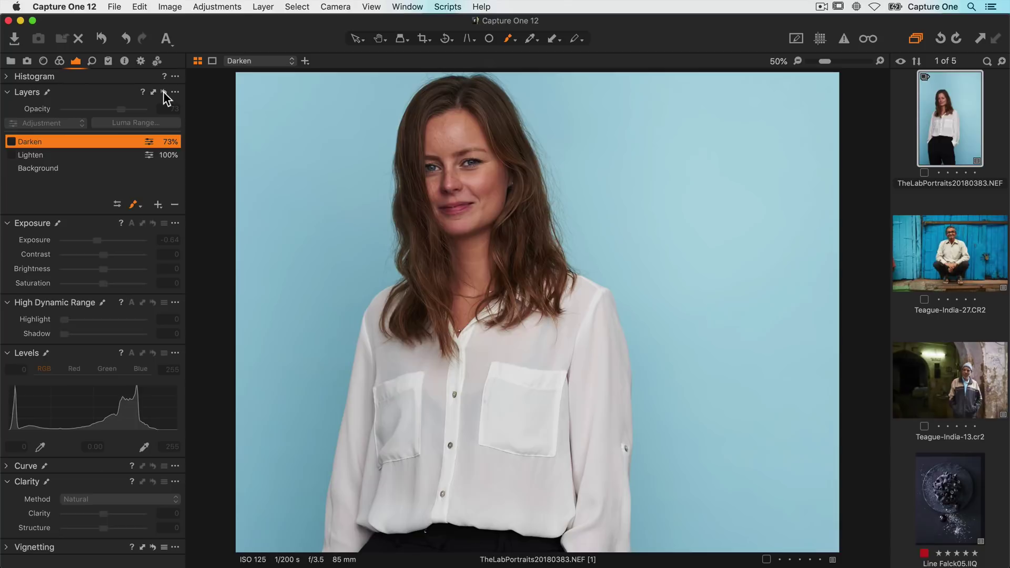
click(163, 92)
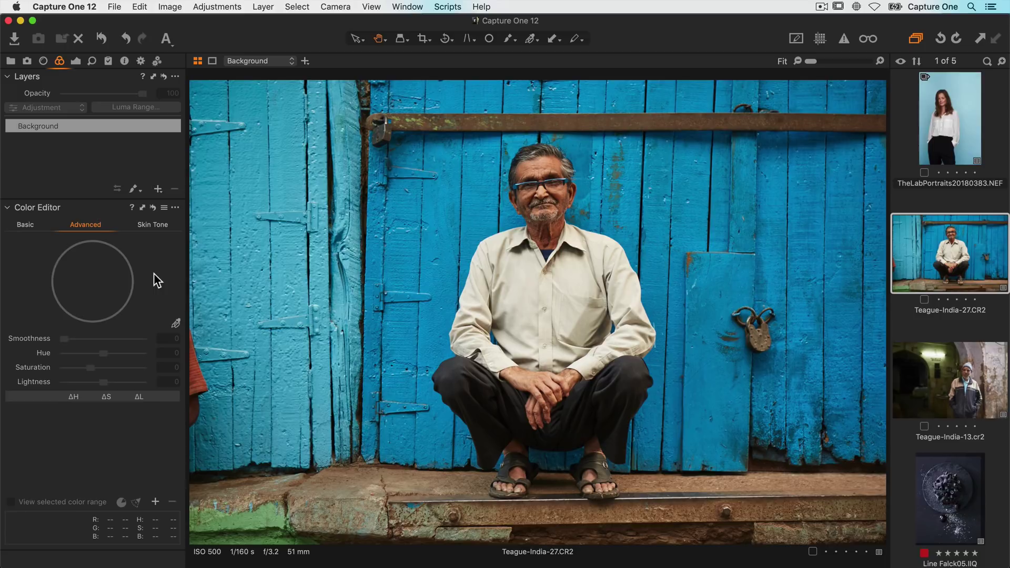
Step: Pick the door's blue in the Color Editor, create a masked layer from it, and show the mask
click(176, 323)
click(450, 275)
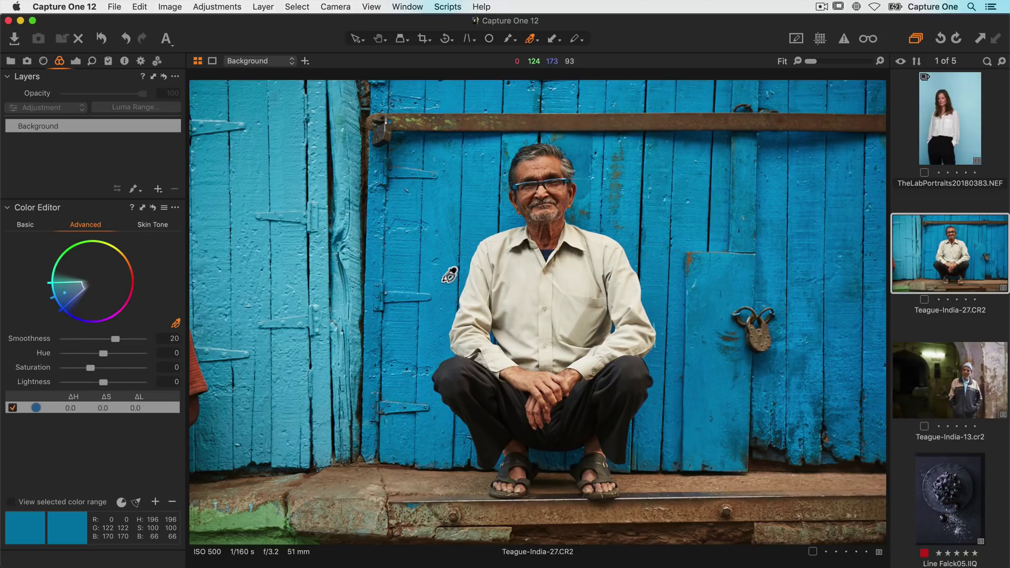
click(10, 502)
click(11, 501)
click(175, 208)
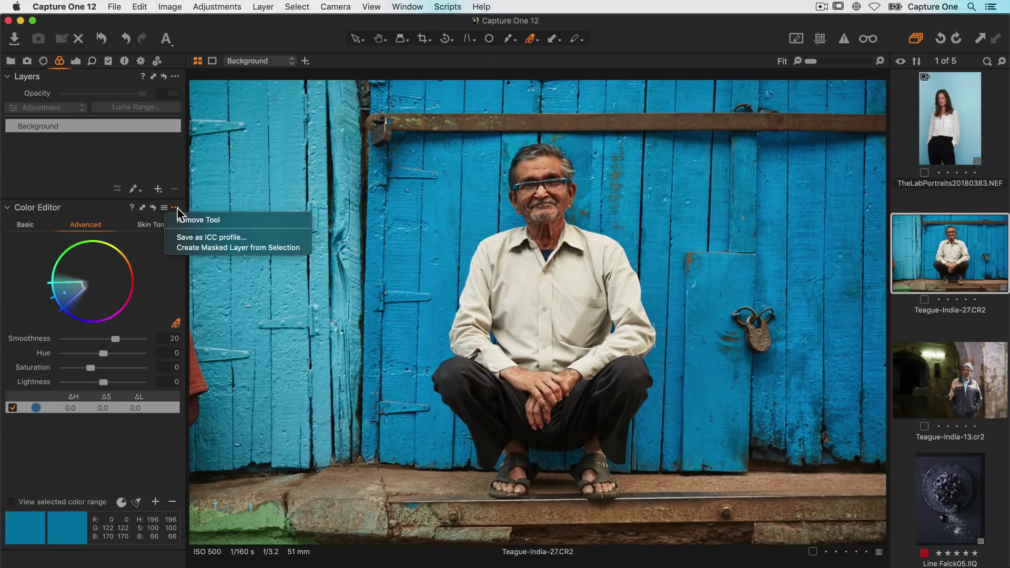
click(172, 249)
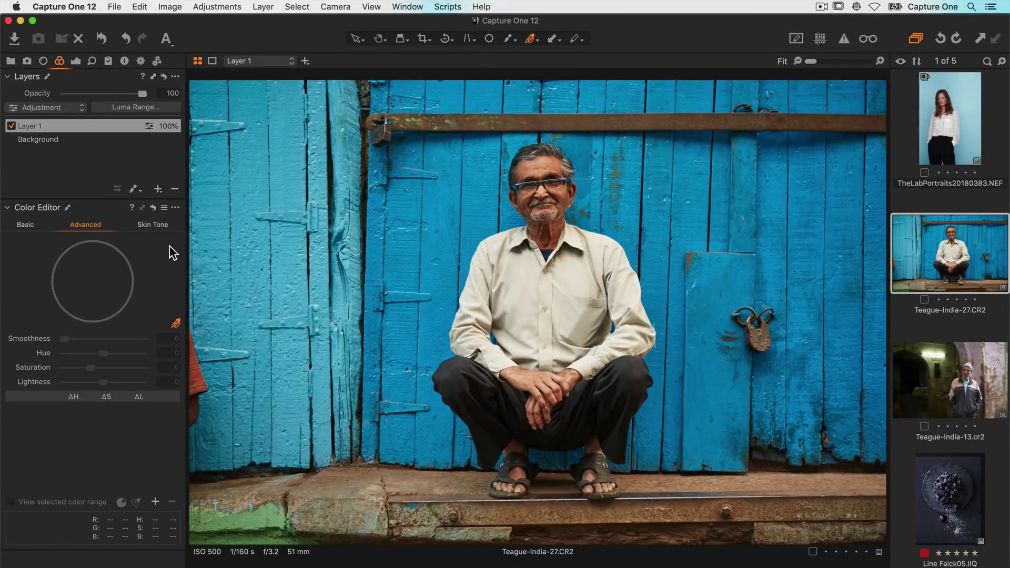
key(m)
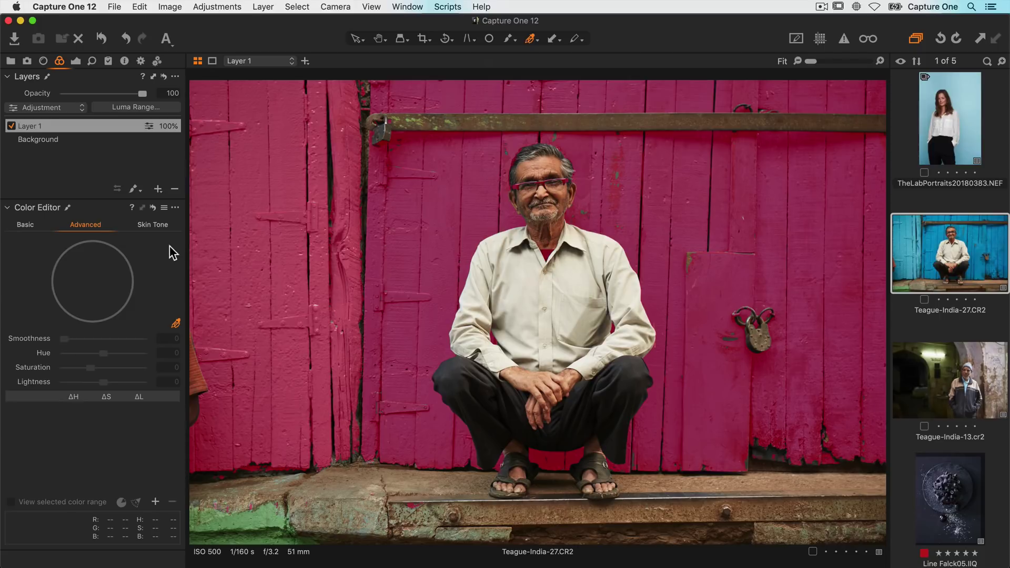
Step: Lower Layer 1's saturation to -54 and exposure to -0.66
key(m)
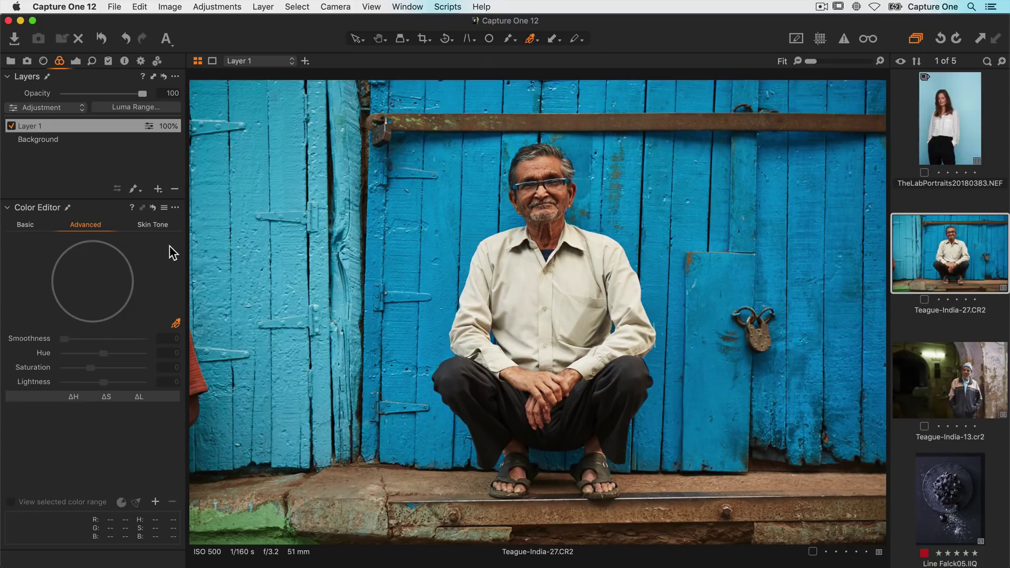
click(76, 61)
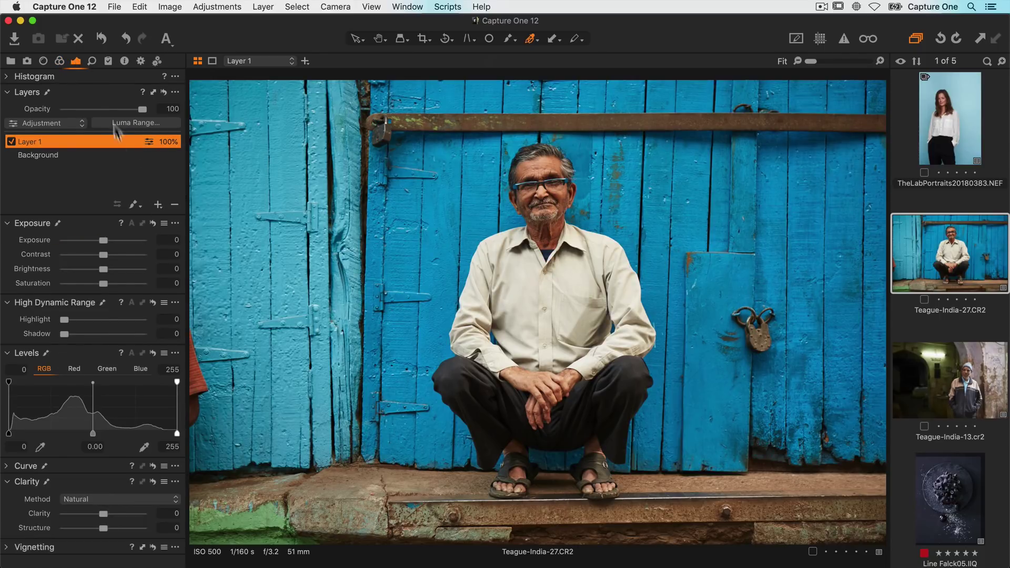
drag(99, 282, 83, 283)
drag(104, 240, 96, 240)
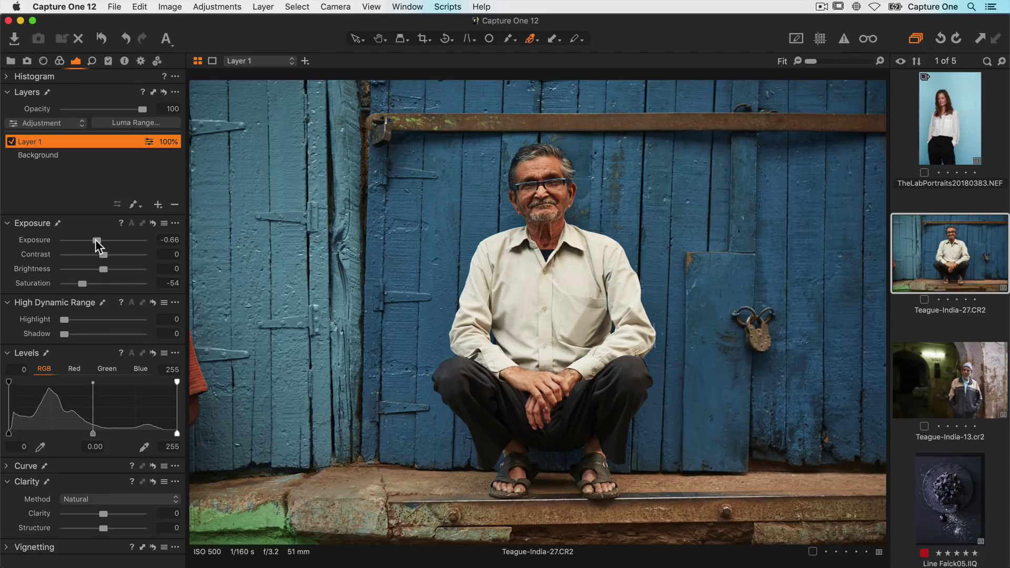
Step: Zoom in on the small door's corner and view the mask in black and white
key(h)
click(690, 277)
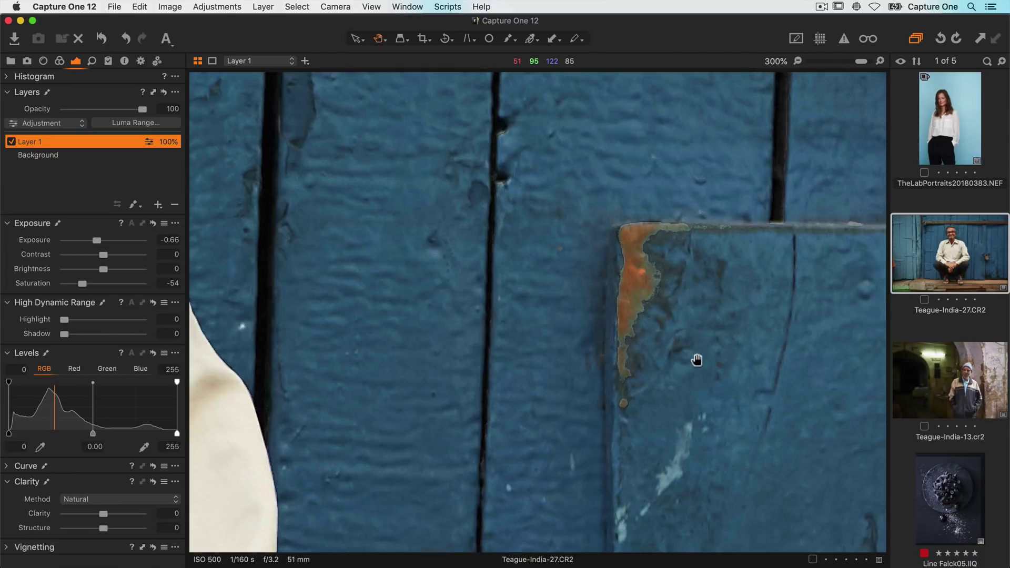
key(alt+m)
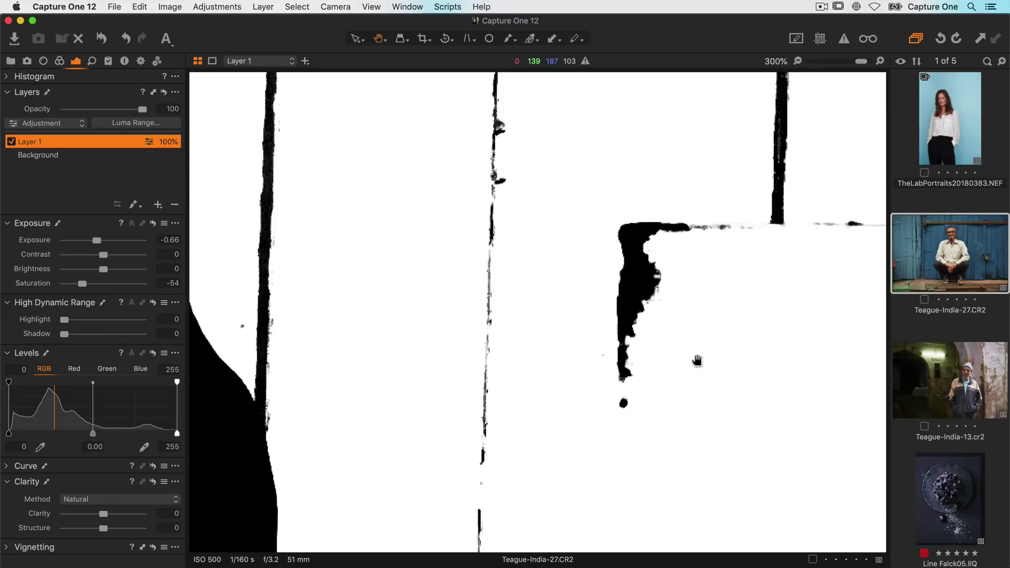
Step: Refine Layer 1's mask with Radius 136, comparing against radius 0, and apply it
right_click(86, 142)
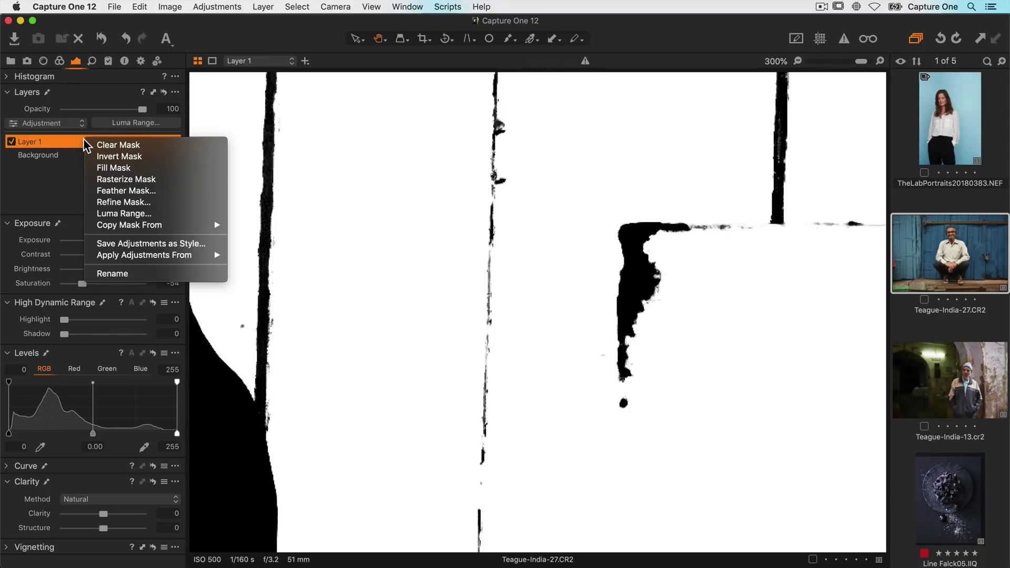
click(89, 202)
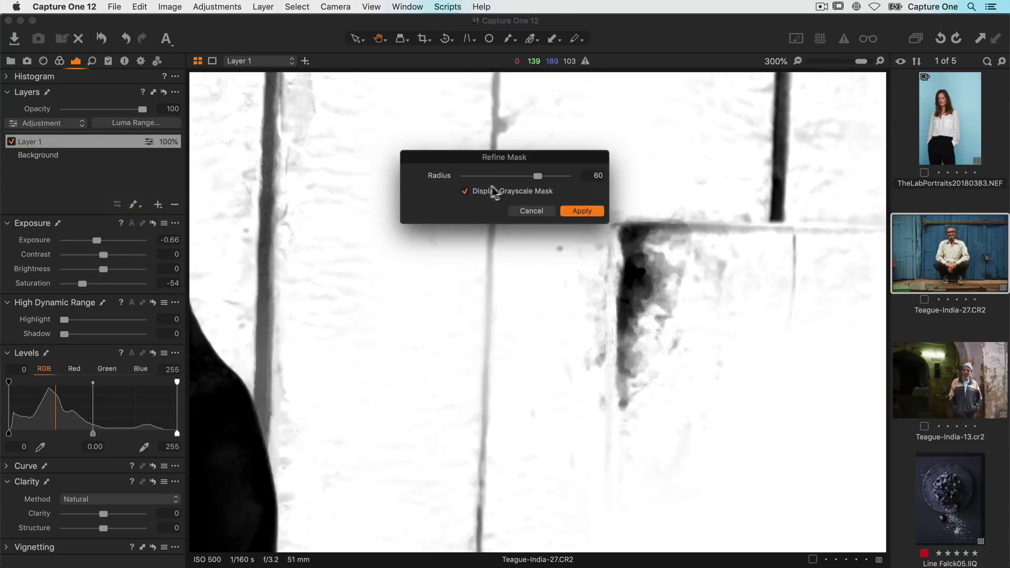
drag(537, 175, 461, 177)
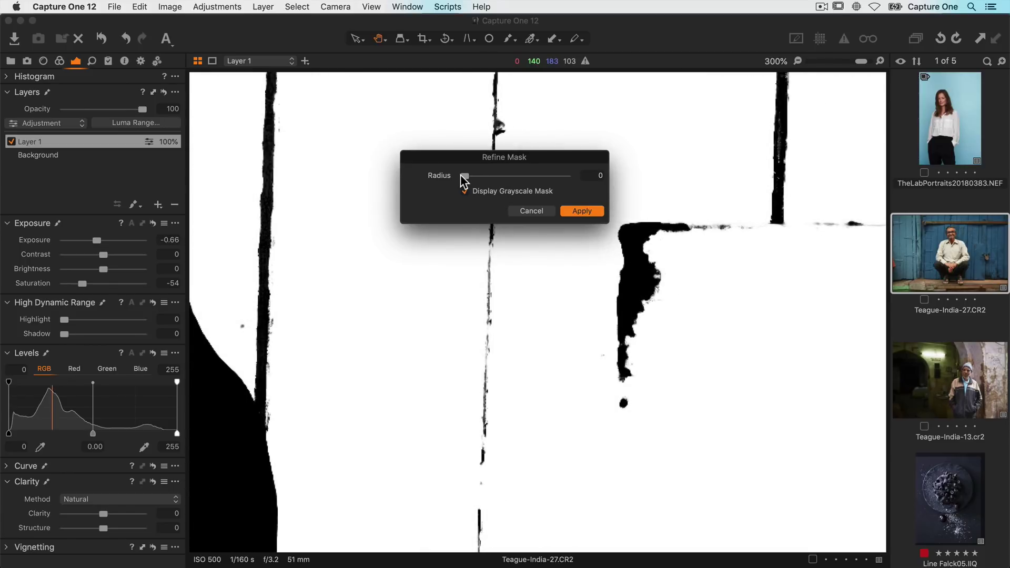
drag(462, 176, 549, 176)
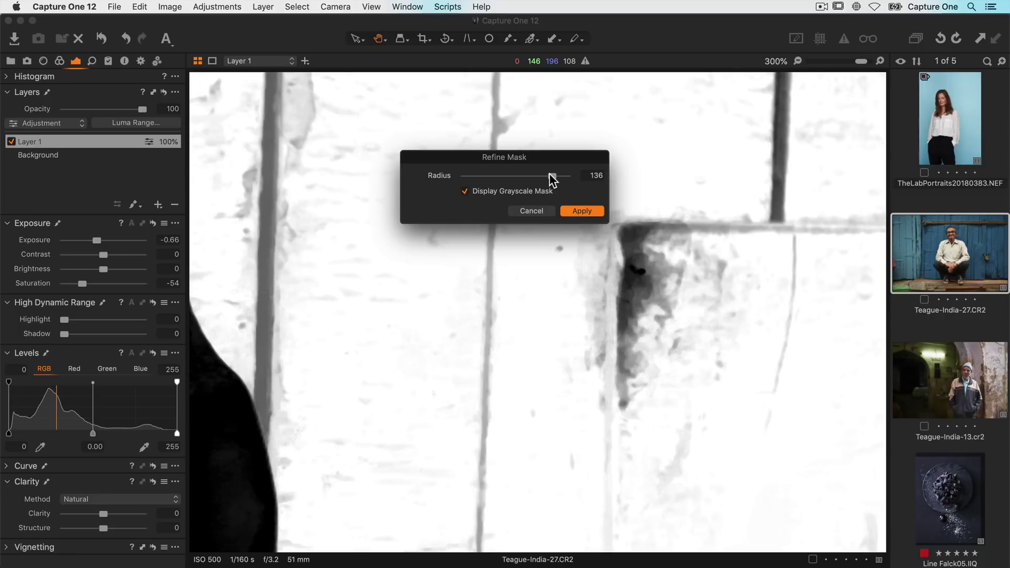
click(581, 211)
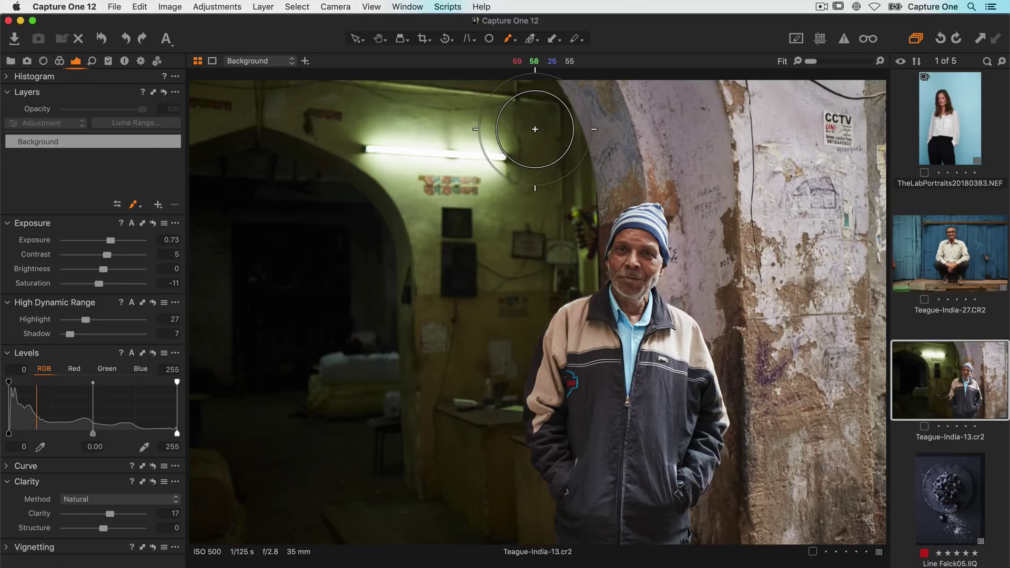
Step: Outline the dark archway, fill Layer 1's mask, and raise the Shadow slider
mouse_move(528, 108)
mouse_down()
mouse_move(215, 98)
mouse_move(203, 179)
mouse_move(196, 515)
mouse_move(503, 528)
mouse_move(506, 384)
mouse_move(550, 283)
mouse_move(555, 170)
mouse_move(517, 139)
mouse_up()
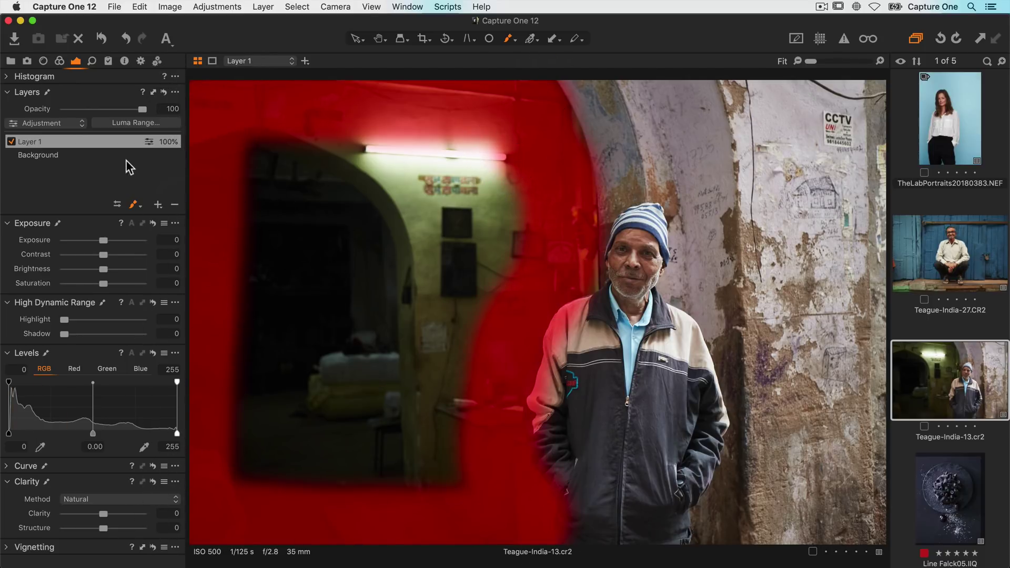
right_click(121, 143)
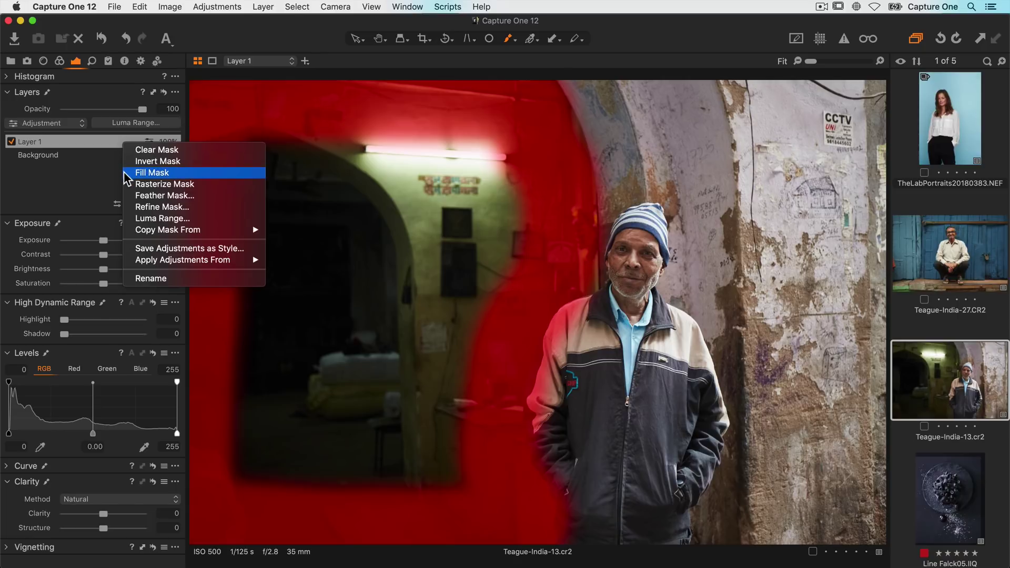
click(152, 172)
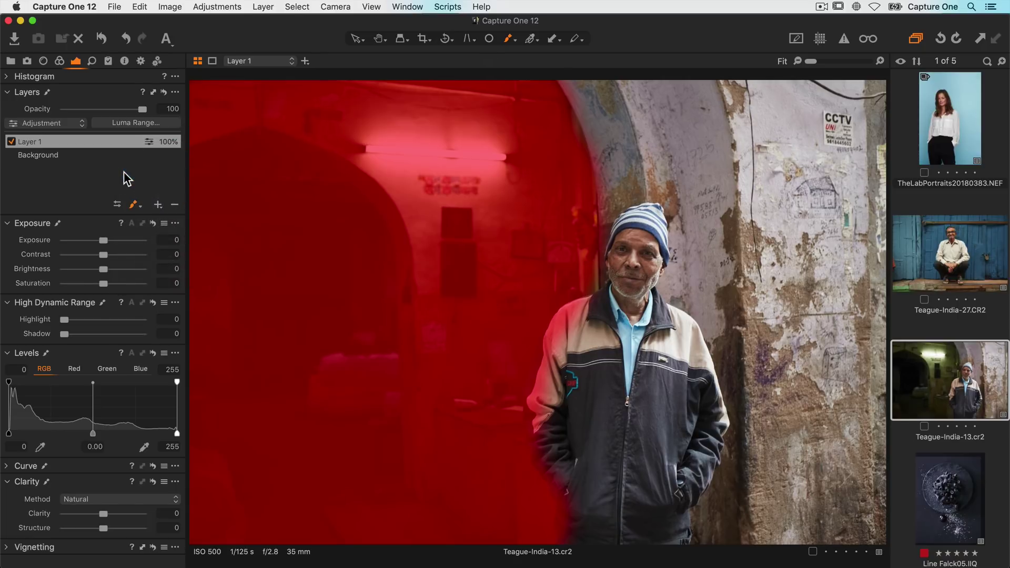
key(m)
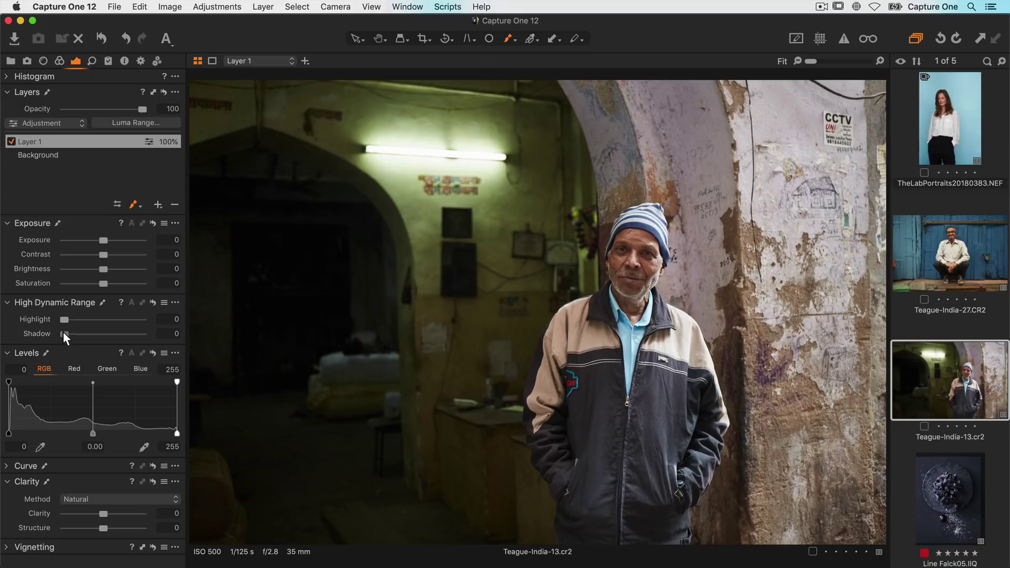
drag(63, 333, 87, 333)
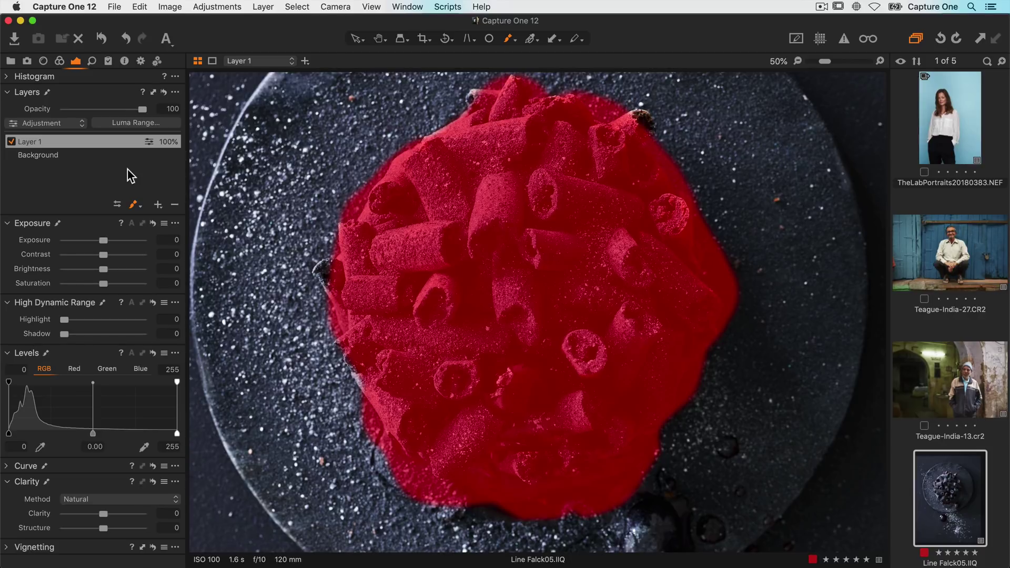
Step: Feather Layer 1's mask at radius 100 and raise Clarity Structure on the food
right_click(123, 141)
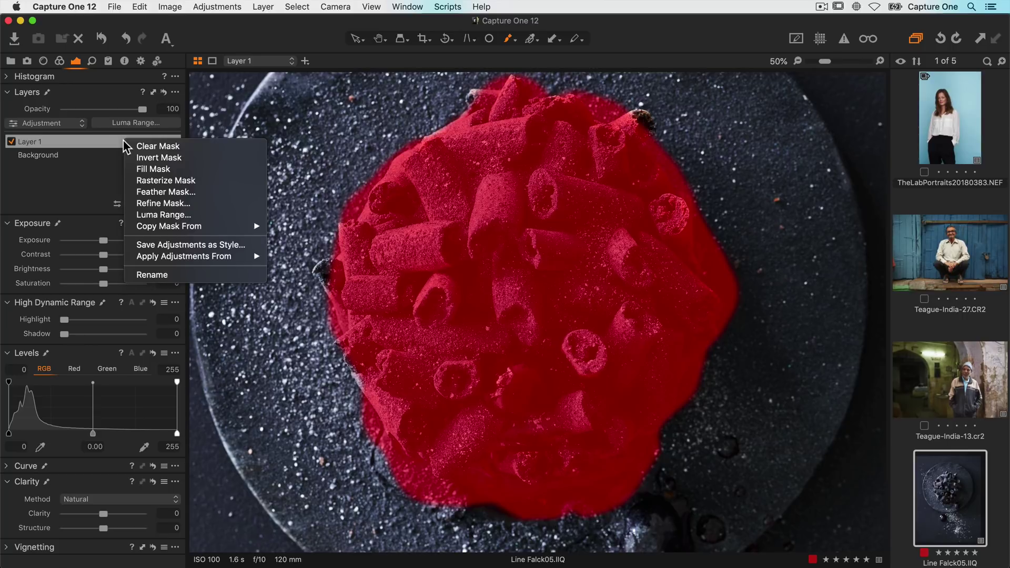
click(135, 192)
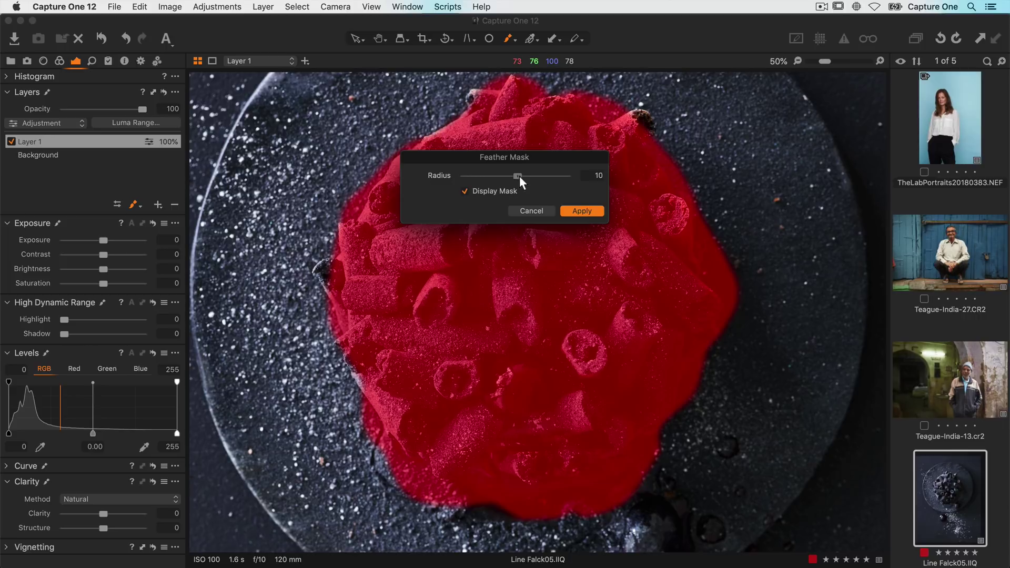
drag(519, 176, 572, 180)
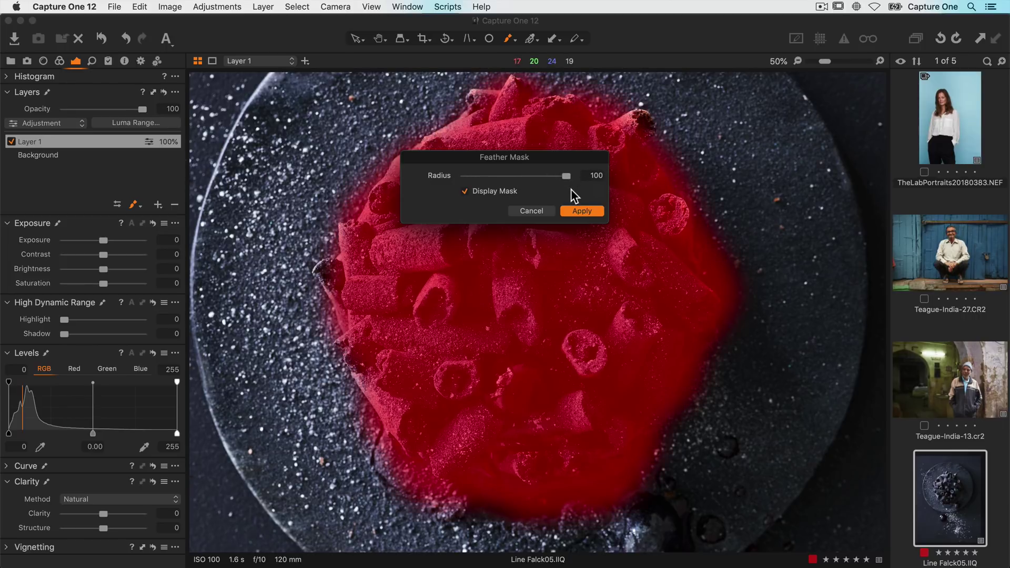
click(582, 210)
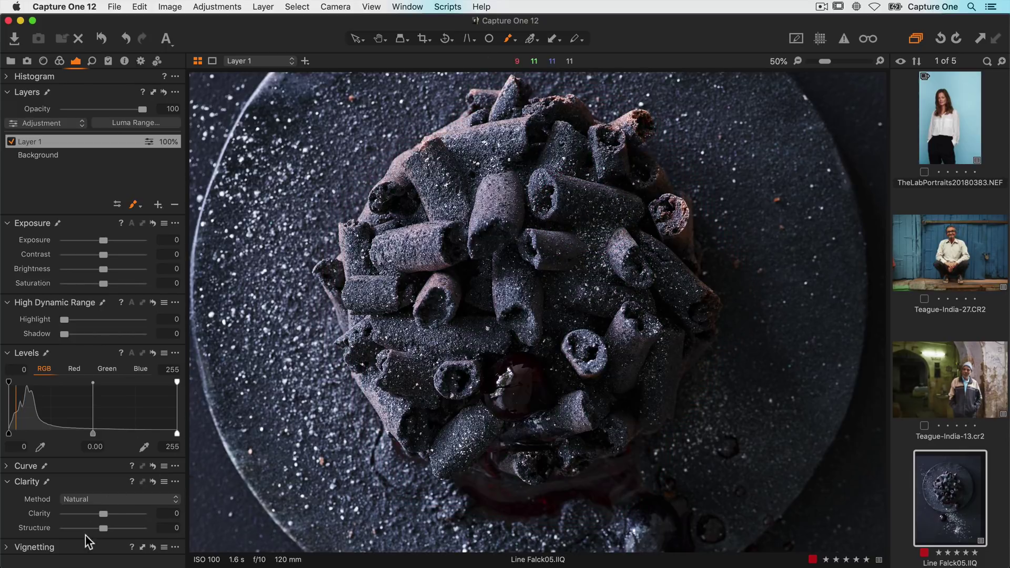
drag(106, 527, 121, 527)
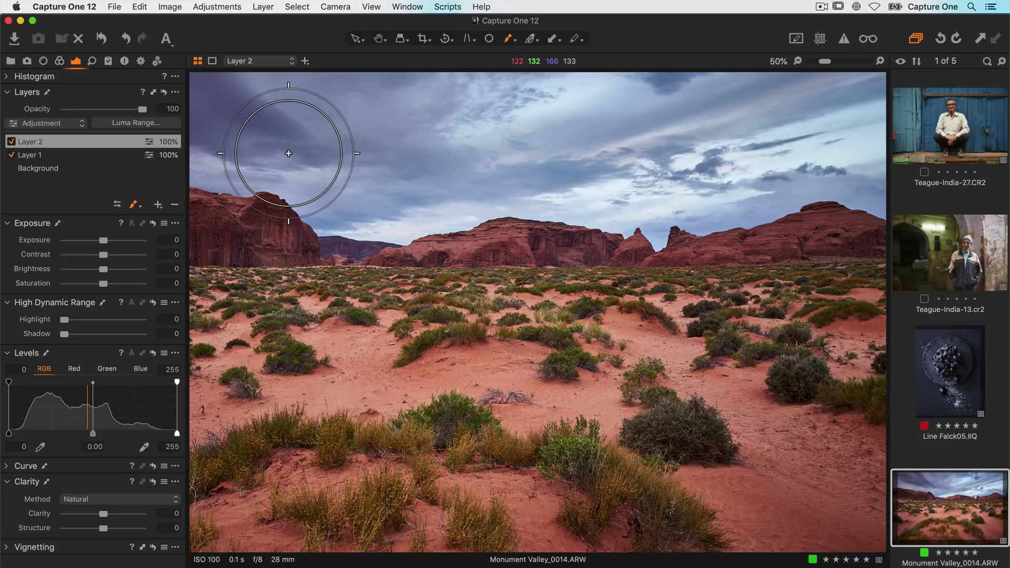
Step: Enable Auto Mask in Brush Settings and paint Layer 2's mask across the sky
right_click(289, 153)
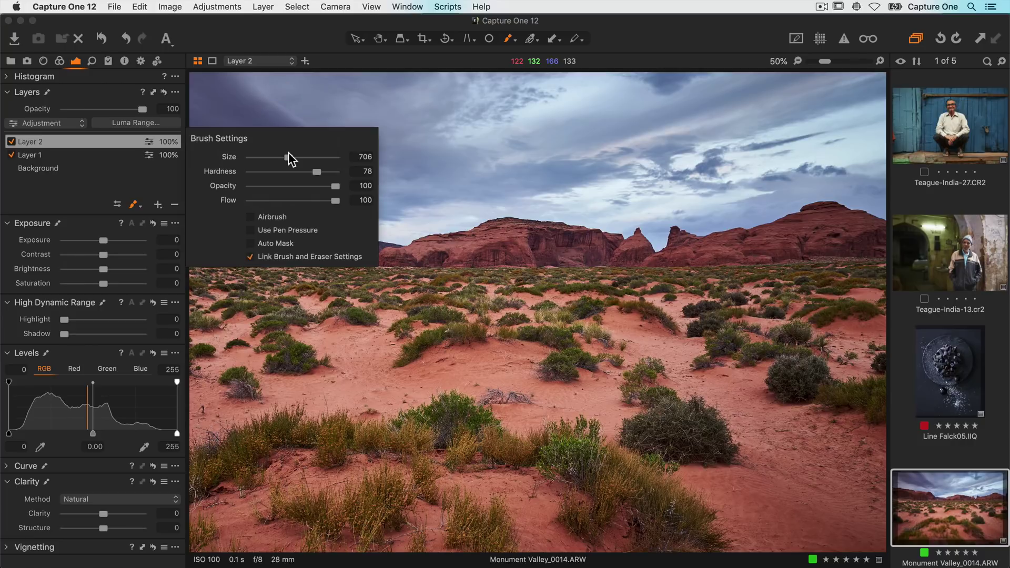
click(253, 244)
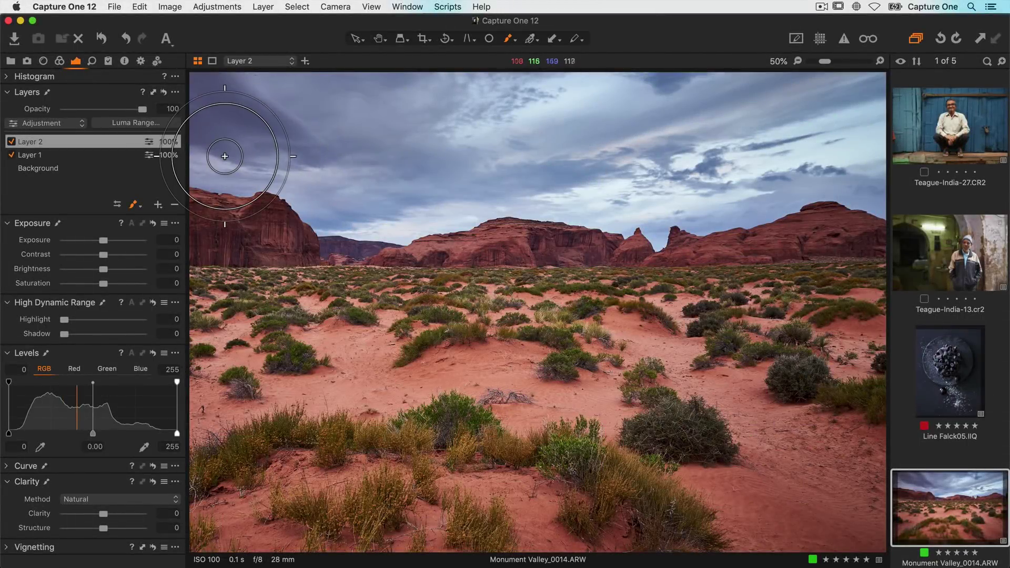
drag(224, 156, 252, 157)
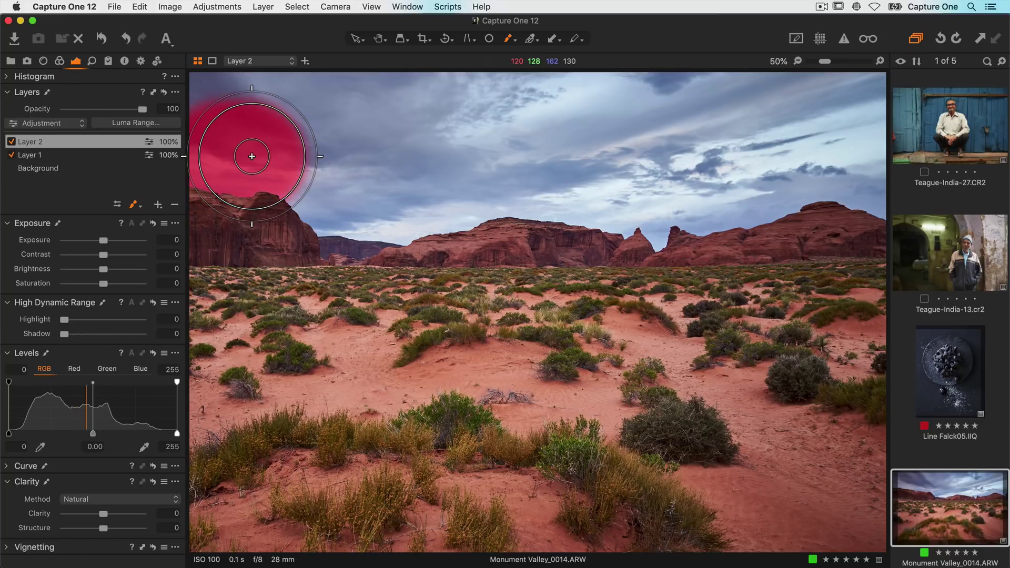
mouse_move(252, 156)
mouse_down()
mouse_move(293, 162)
mouse_move(326, 198)
mouse_move(387, 204)
mouse_move(480, 174)
mouse_move(654, 192)
mouse_move(659, 210)
mouse_move(717, 175)
mouse_move(883, 182)
mouse_up()
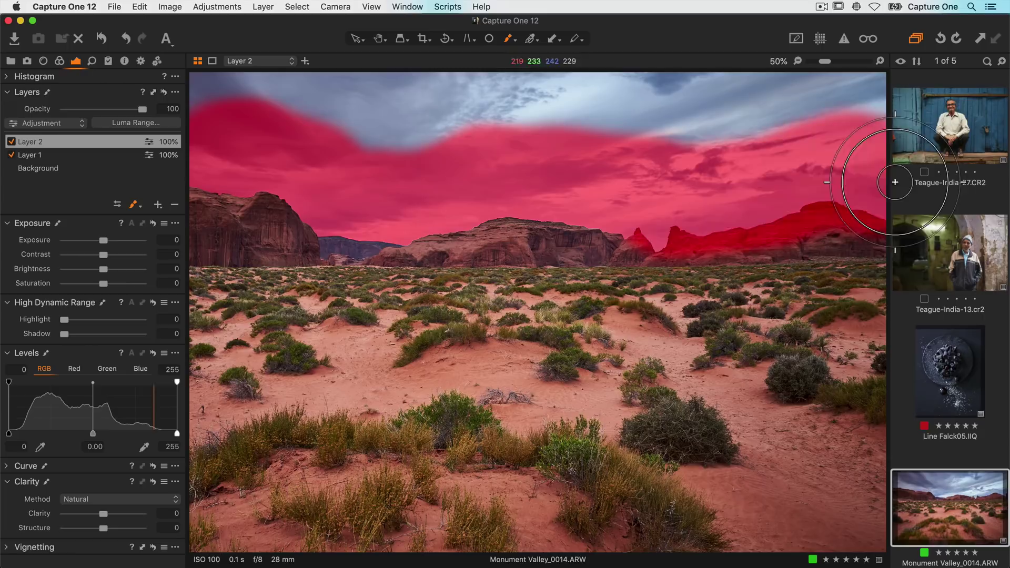
Step: With Auto Mask off, paint Layer 2's mask across the whole sky and raise Clarity to 89
right_click(761, 167)
click(740, 256)
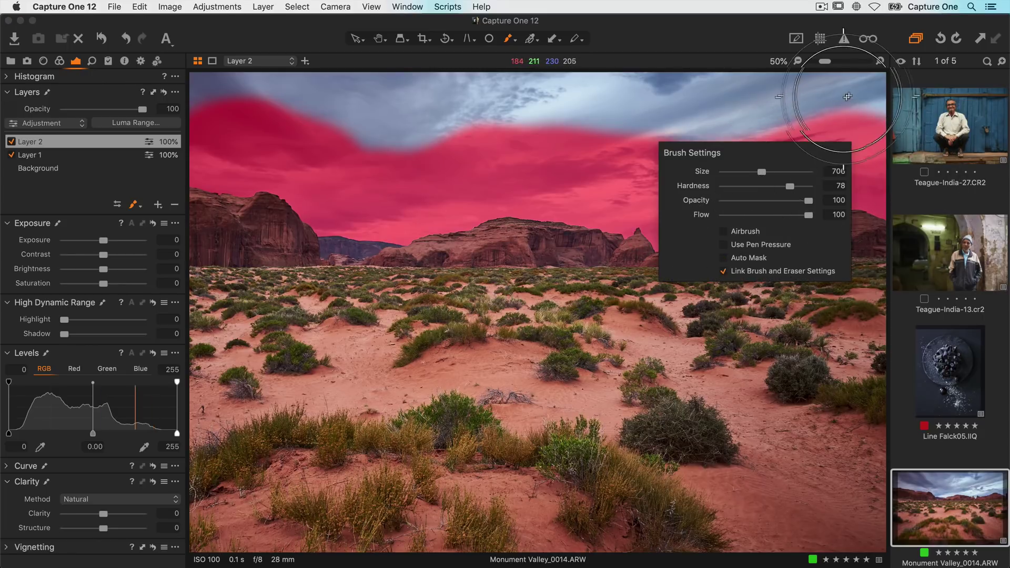
mouse_move(846, 97)
mouse_down()
mouse_move(500, 102)
mouse_move(237, 100)
mouse_up()
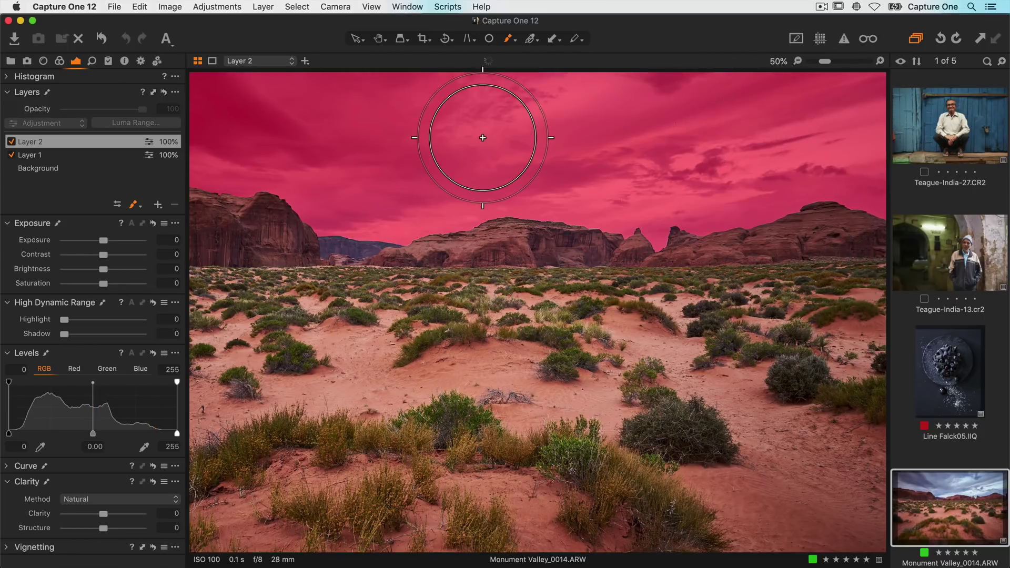
key(m)
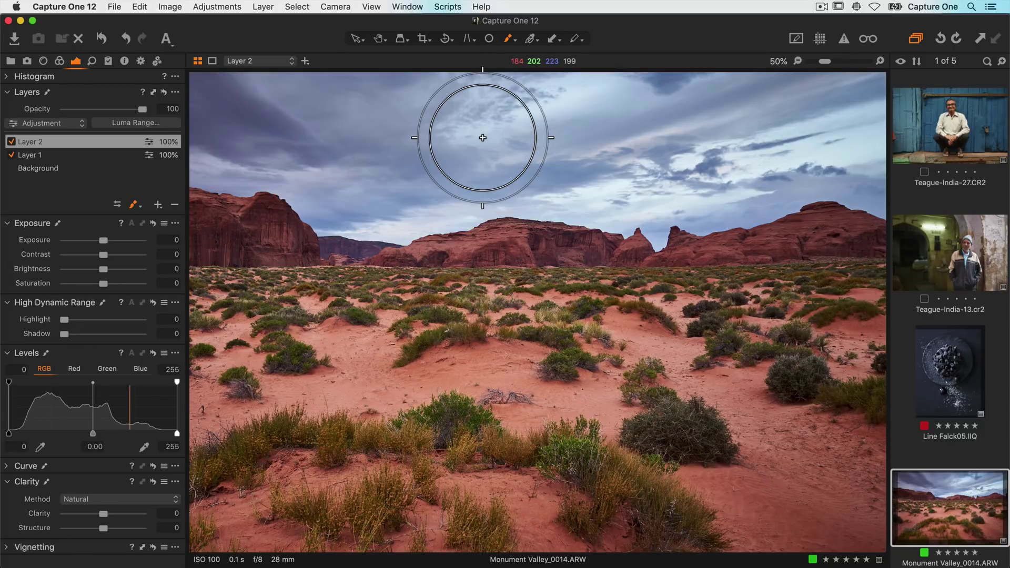
drag(103, 513, 137, 513)
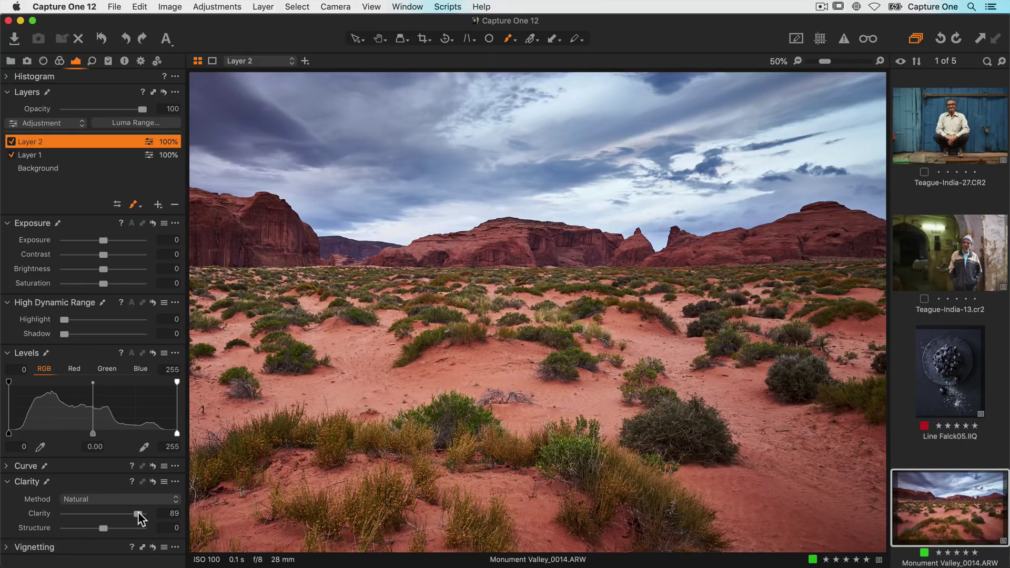
Step: Show Layer 2's sky mask in black and white and open Refine Mask for that layer
key(alt+m)
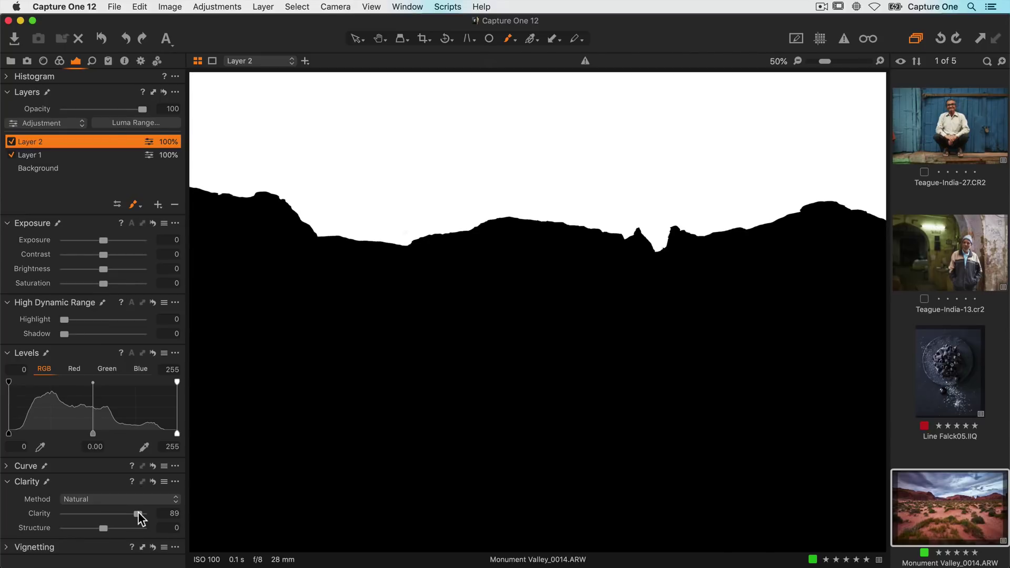
right_click(120, 149)
click(128, 207)
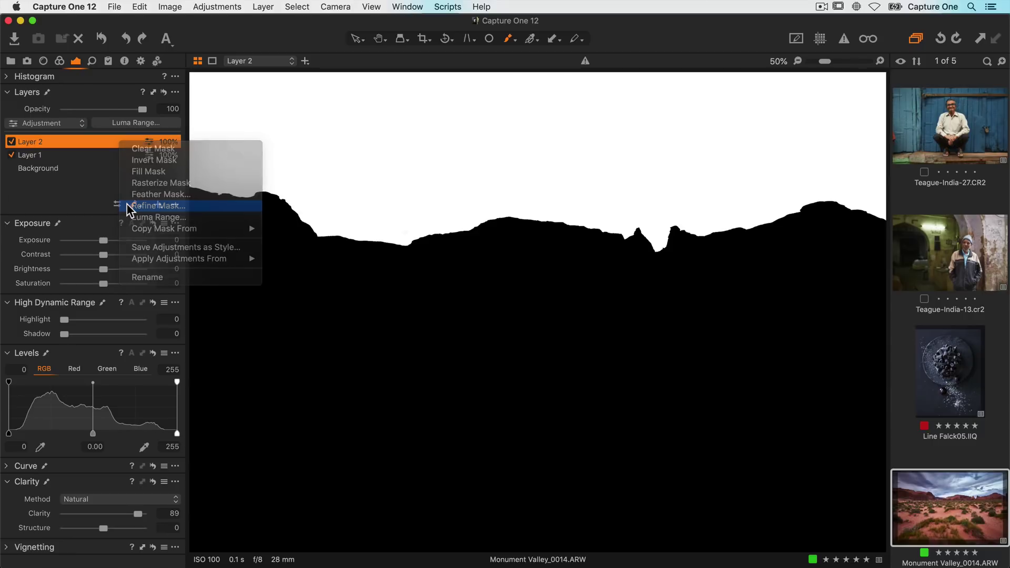